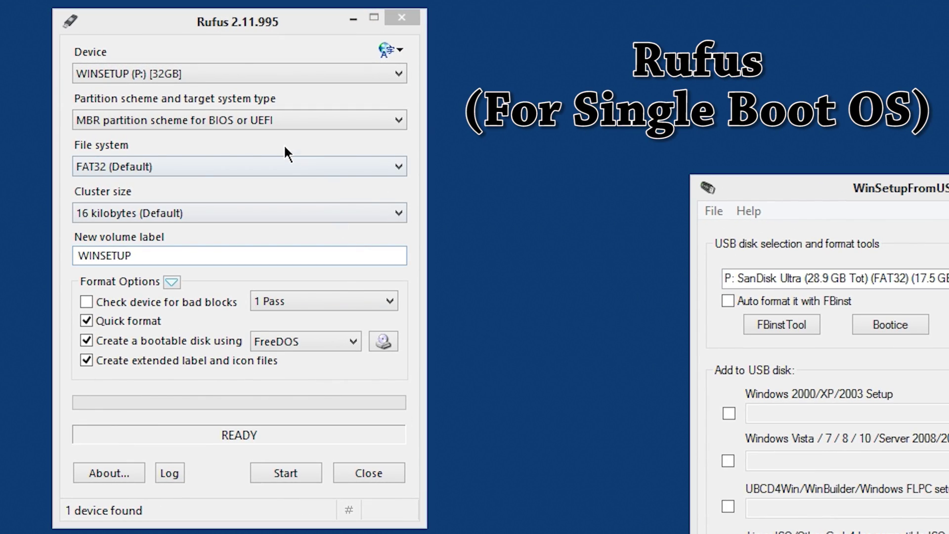
# - Check the Device list in Rufus to see which USB drives are available
pyautogui.click(244, 22)
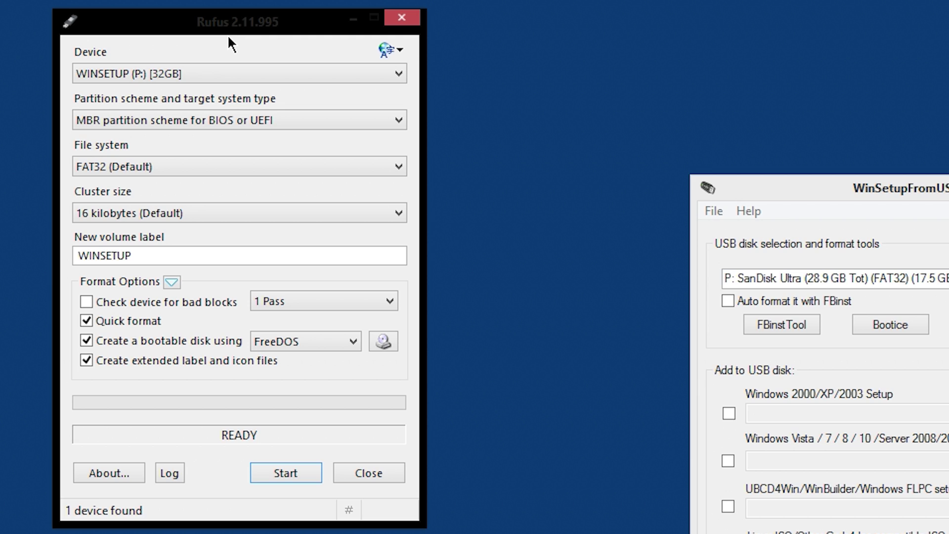
pyautogui.click(213, 74)
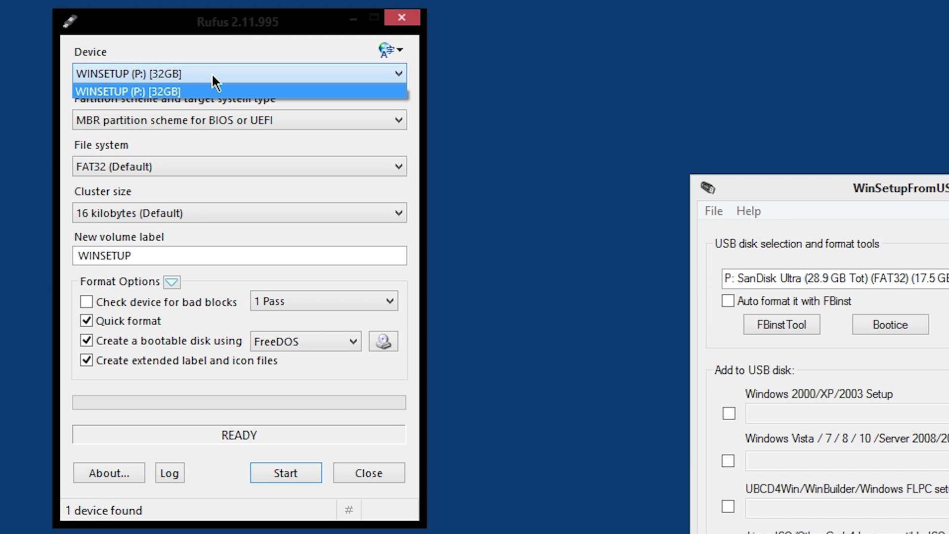
pyautogui.click(215, 62)
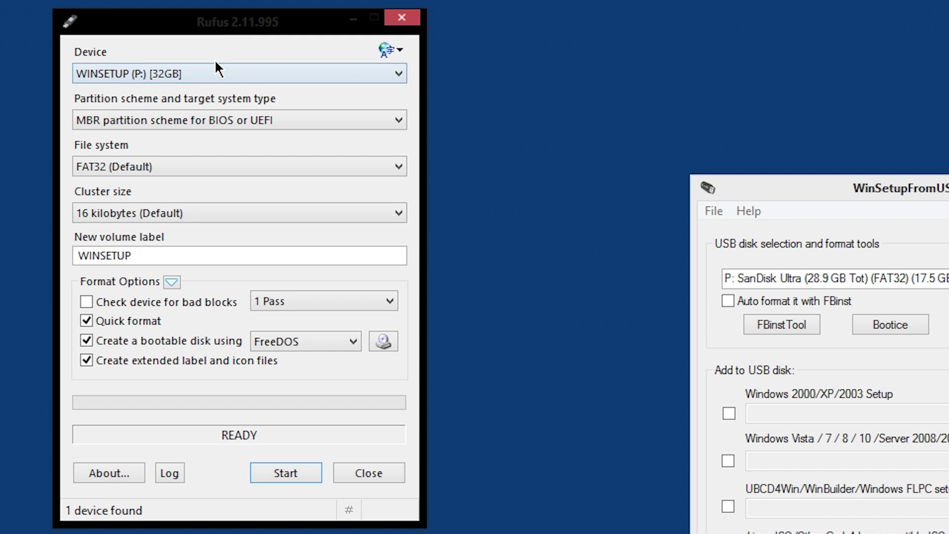
pyautogui.click(215, 71)
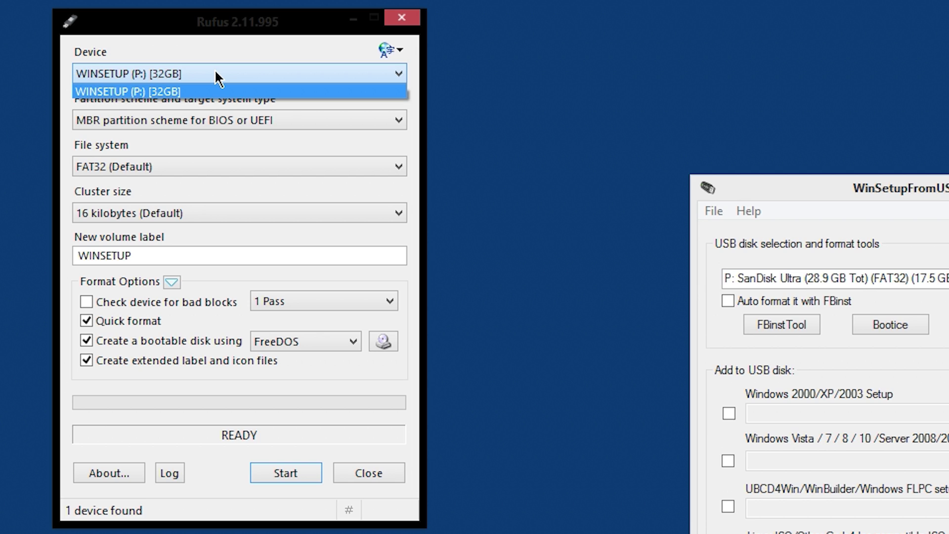
pyautogui.click(215, 72)
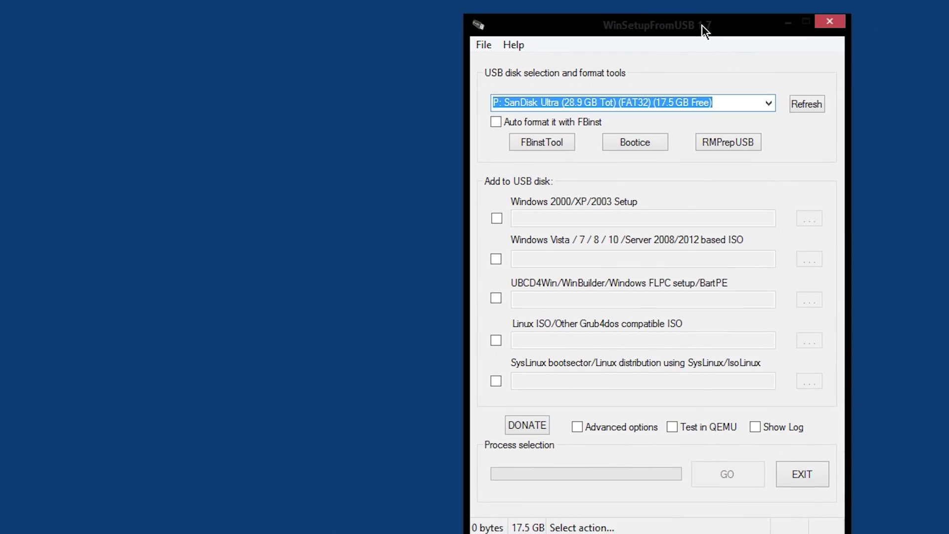
# - Switch to WinSetupFromUSB and check which drives its USB disk selection offers, keeping the SanDisk Ultra drive selected
pyautogui.click(316, 102)
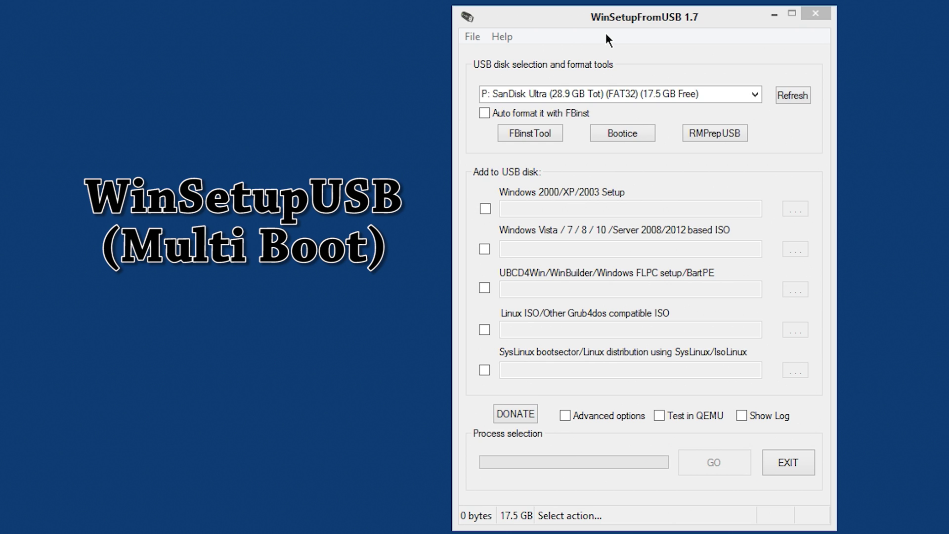
pyautogui.click(758, 94)
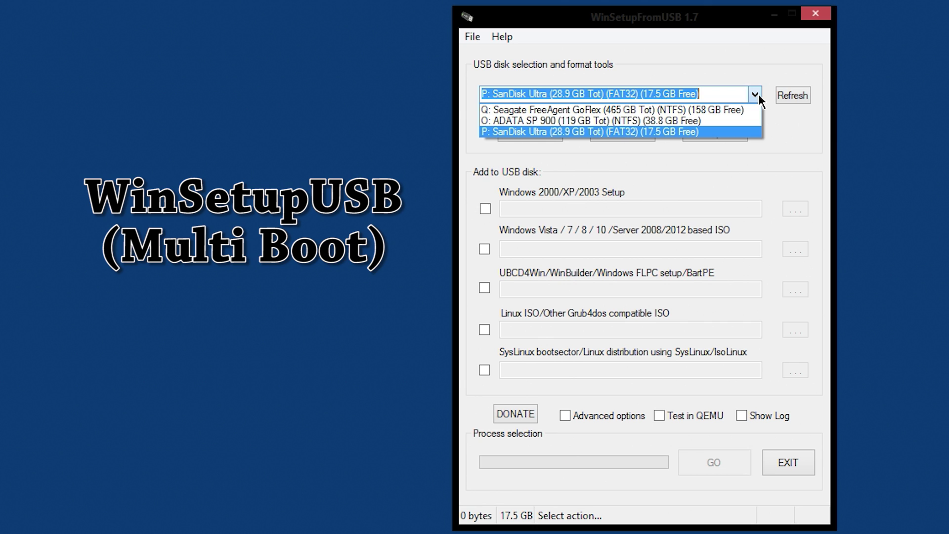
pyautogui.press('Escape')
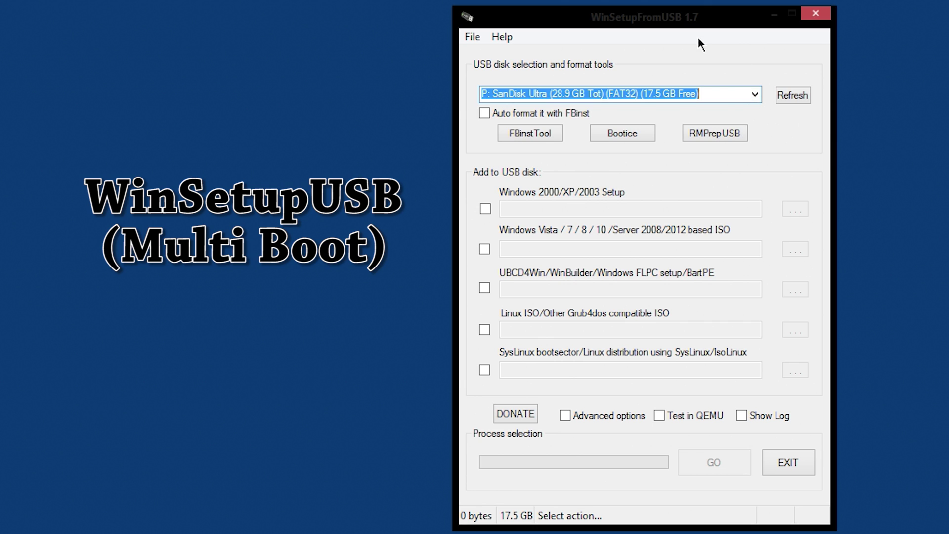
pyautogui.click(754, 95)
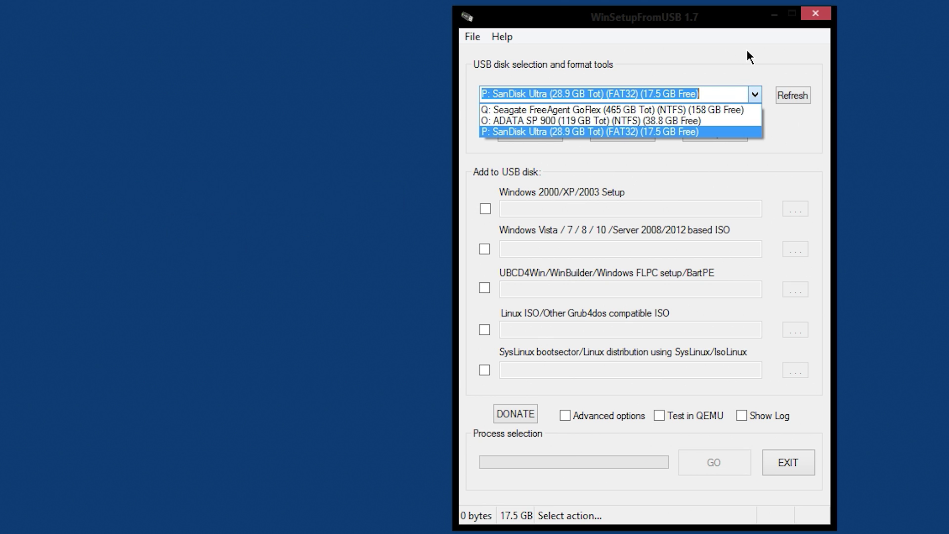
pyautogui.click(755, 95)
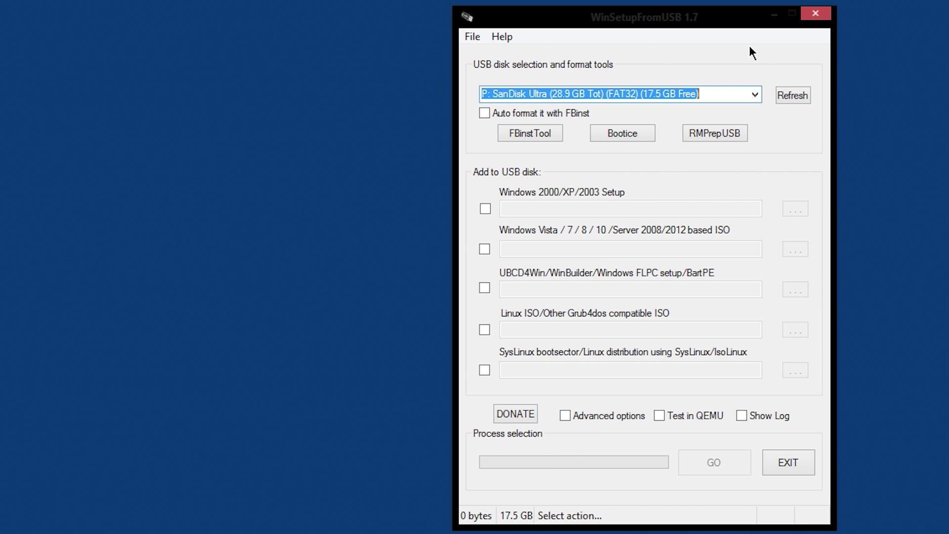
pyautogui.click(755, 95)
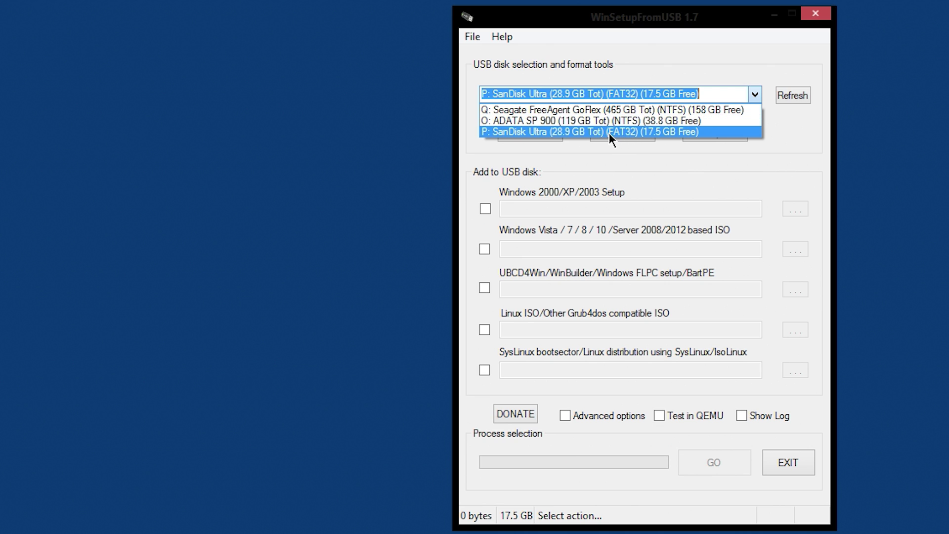
pyautogui.click(696, 53)
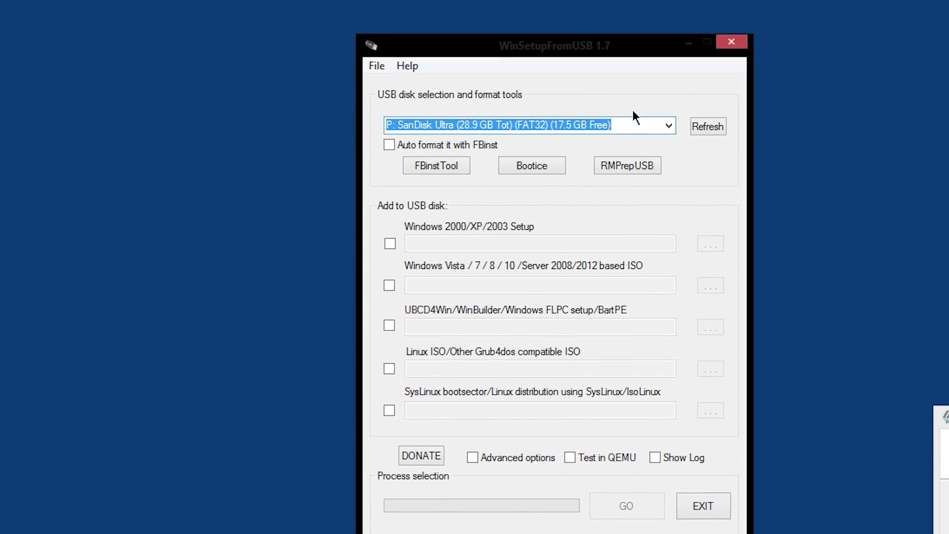
# - Close the WINSETUP (P:) Format dialog without formatting, and enable Auto format it with FBinst for the SanDisk Ultra drive in WinSetupFromUSB
pyautogui.moveTo(919, 7); pyautogui.dragTo(757, 28)
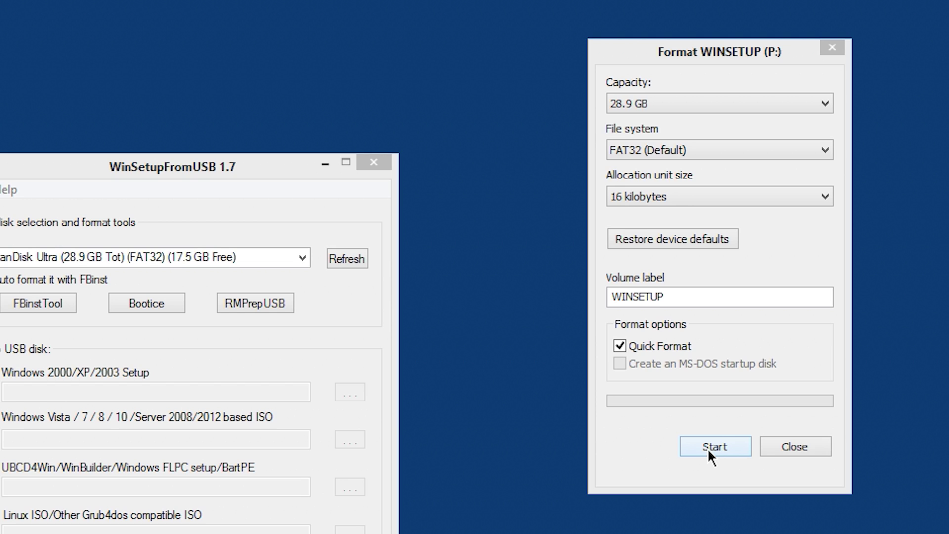
pyautogui.click(799, 445)
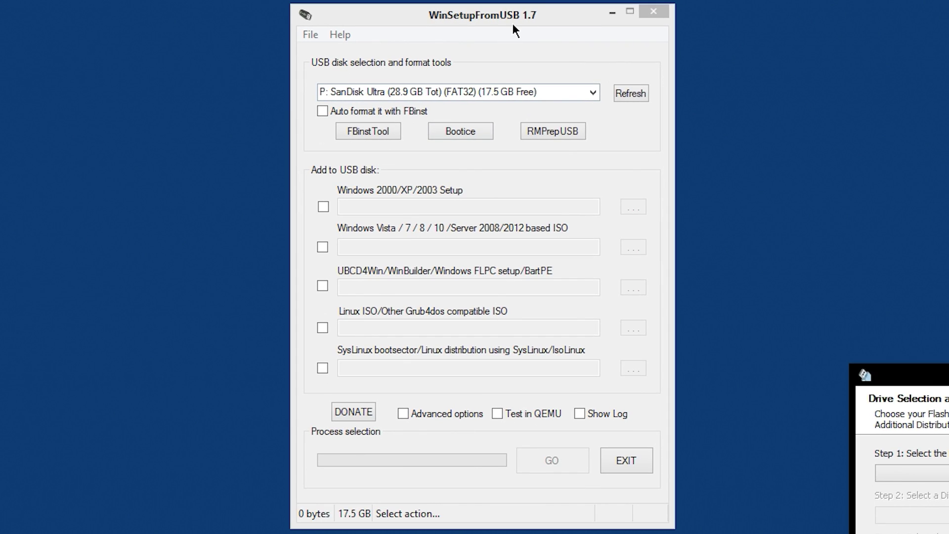
pyautogui.click(525, 19)
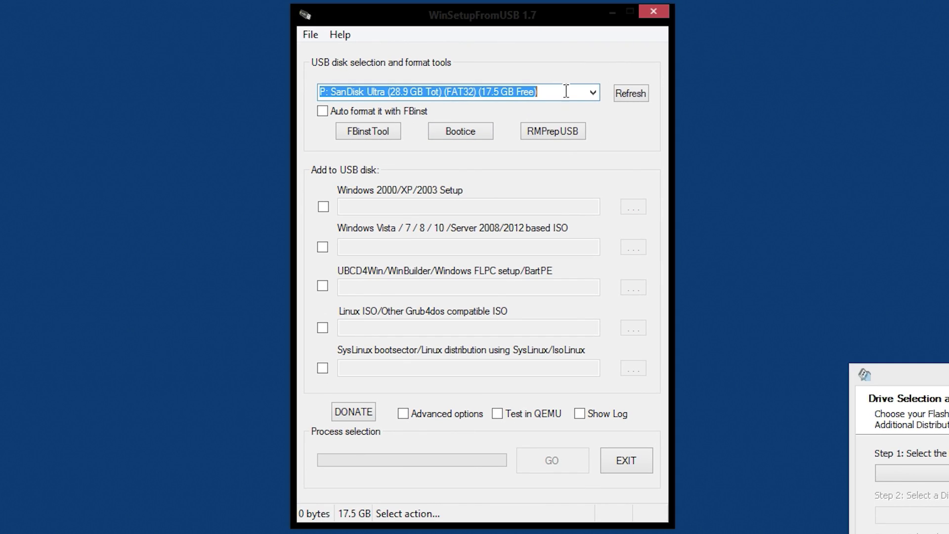
pyautogui.click(594, 93)
pyautogui.click(592, 91)
pyautogui.click(322, 111)
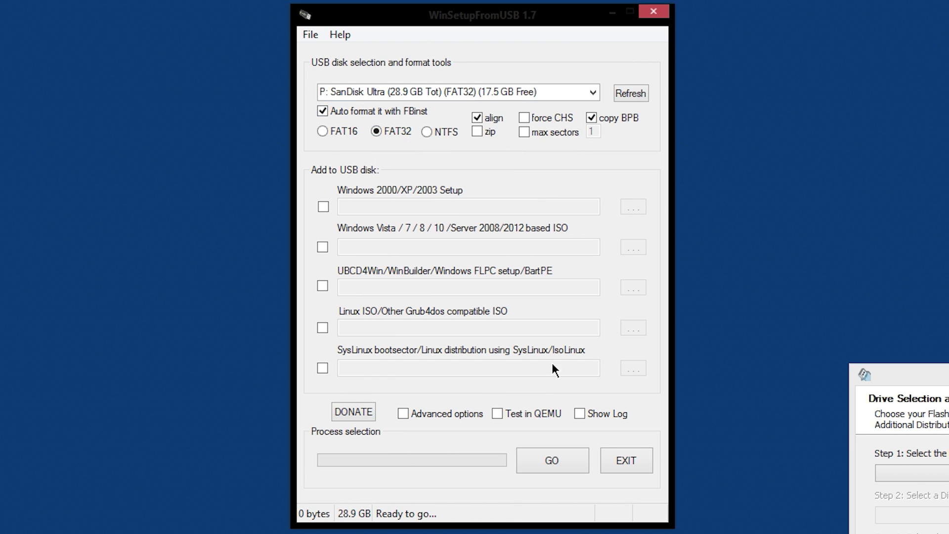
# - Enable custom menu names for Vista/7/8/Server Source in the advanced options, and close the options window
pyautogui.click(434, 416)
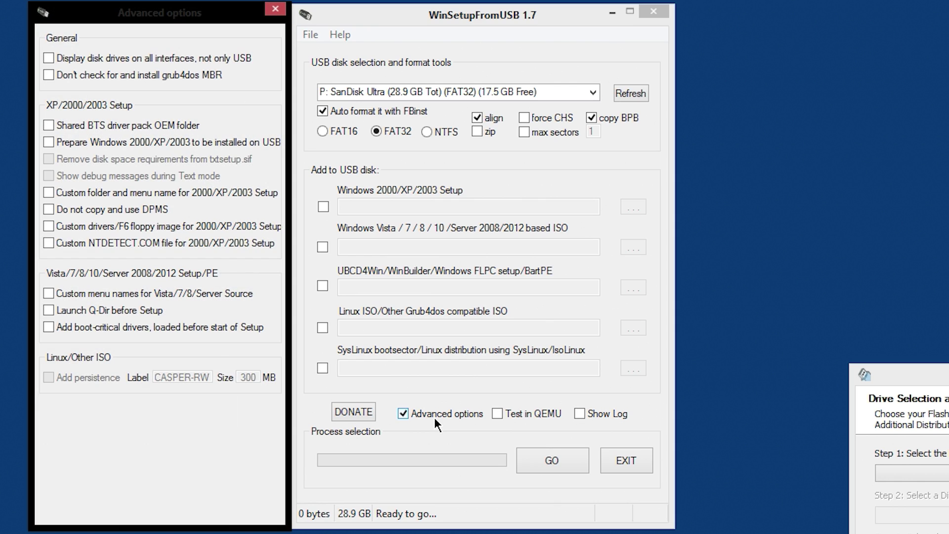
pyautogui.moveTo(186, 18); pyautogui.dragTo(156, 13)
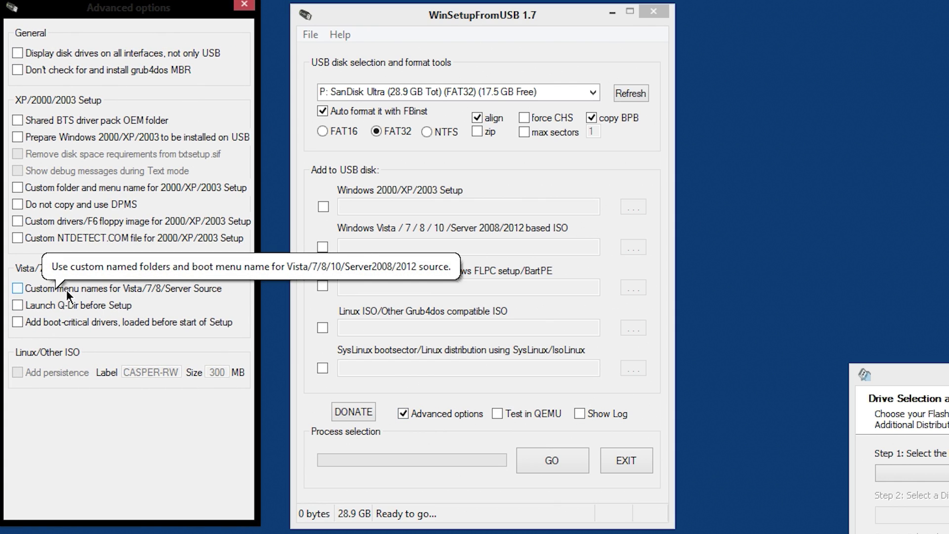
pyautogui.click(79, 288)
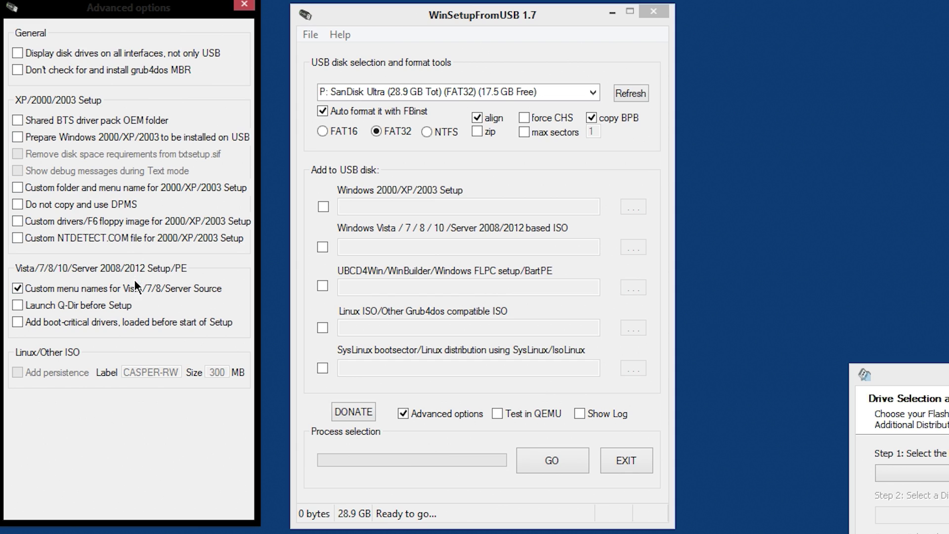
pyautogui.click(244, 6)
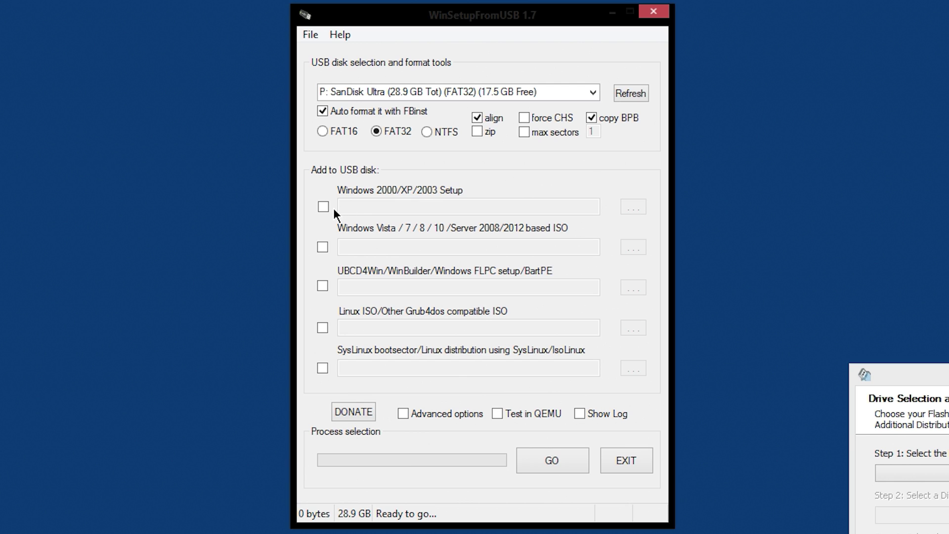
# - Enable the Windows Vista / 7 / 8 / 10 / Server ISO source and choose the Windows_7_Ultimate_32 n 64 ISO from the Operating Systems folder
pyautogui.click(324, 249)
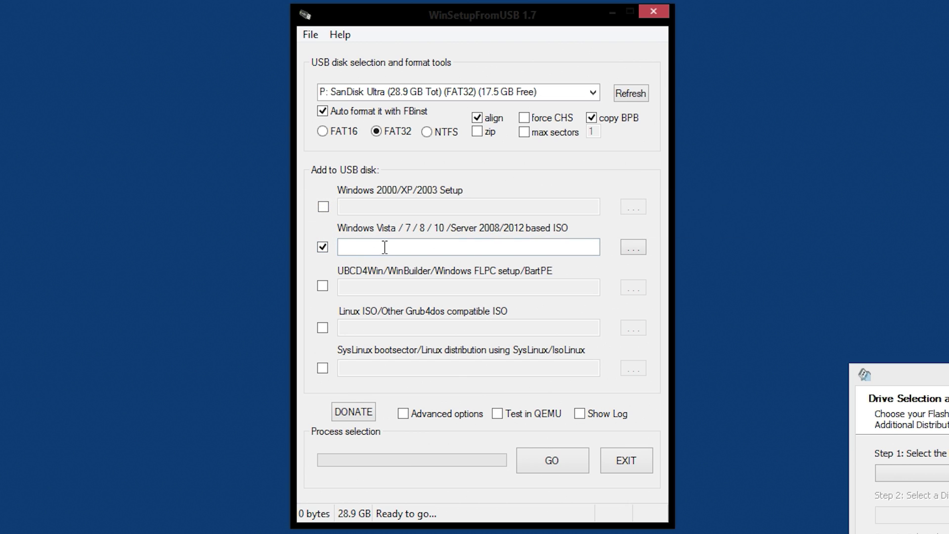
pyautogui.click(630, 248)
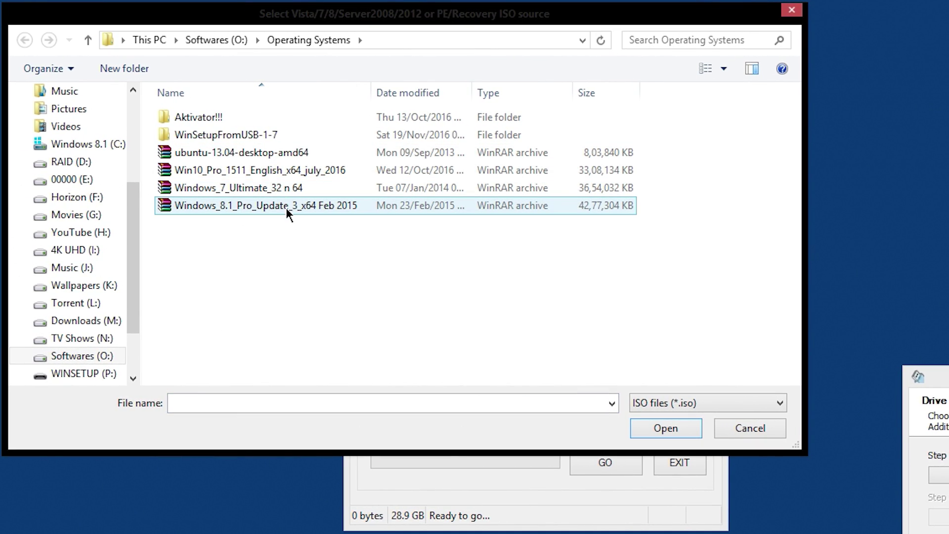
pyautogui.click(279, 205)
pyautogui.doubleClick(268, 190)
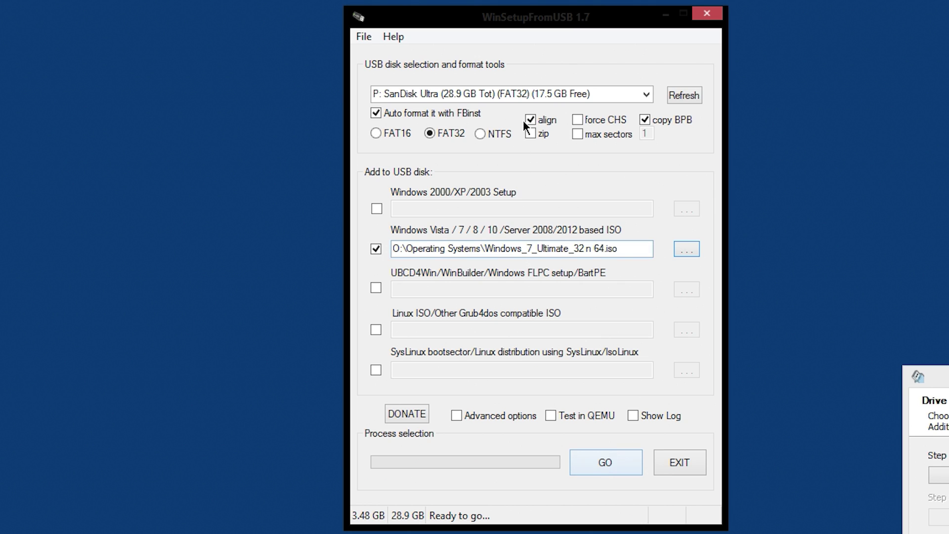
# - Disable Auto format it with FBinst for the SanDisk Ultra drive, and review the advanced options without changing them
pyautogui.click(645, 94)
pyautogui.click(415, 119)
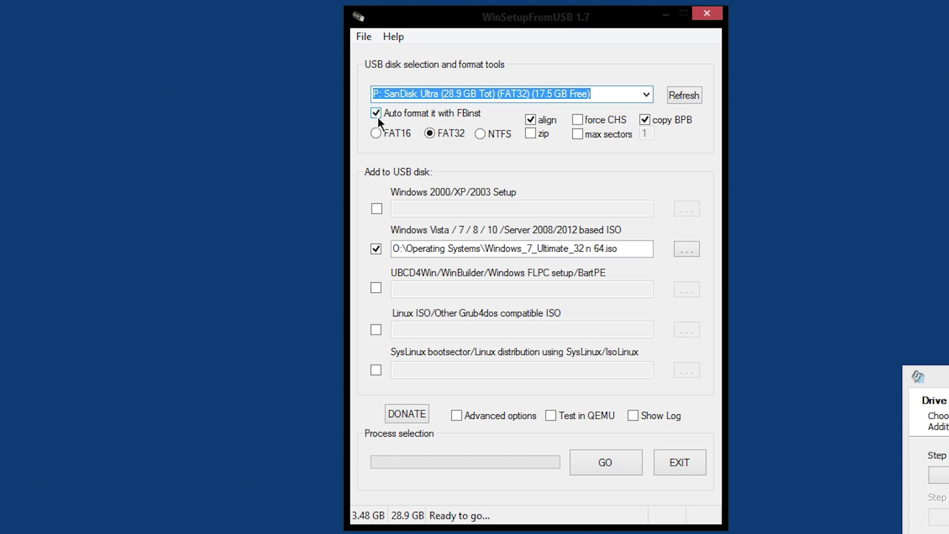
pyautogui.moveTo(377, 117)
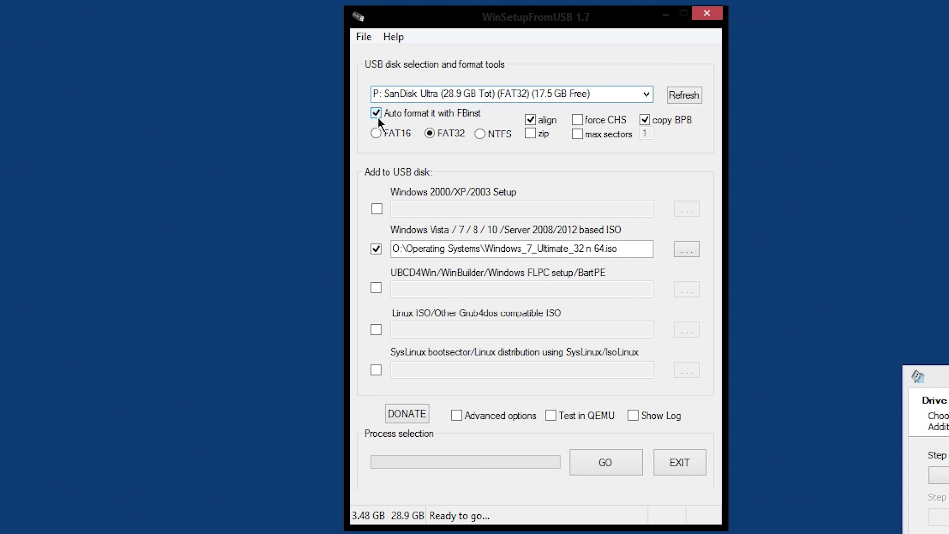
pyautogui.click(376, 114)
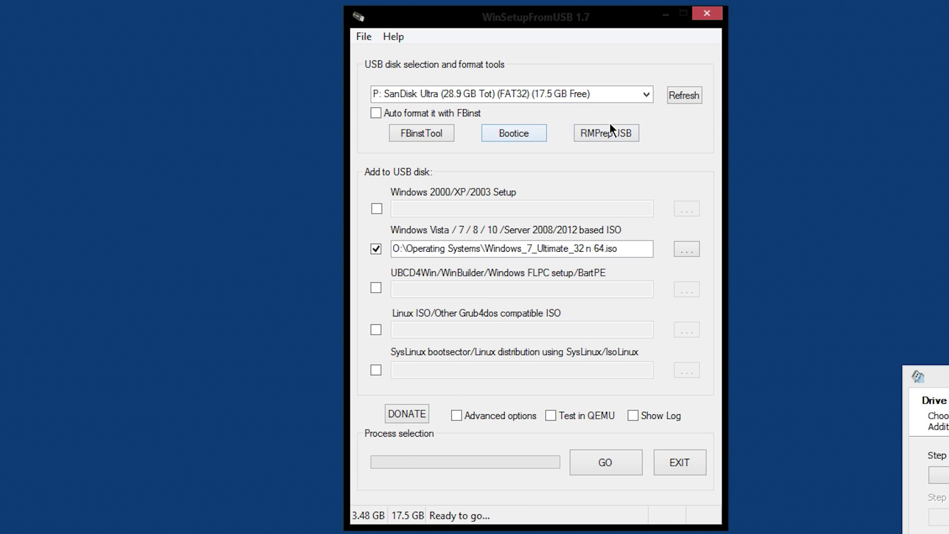
pyautogui.click(471, 417)
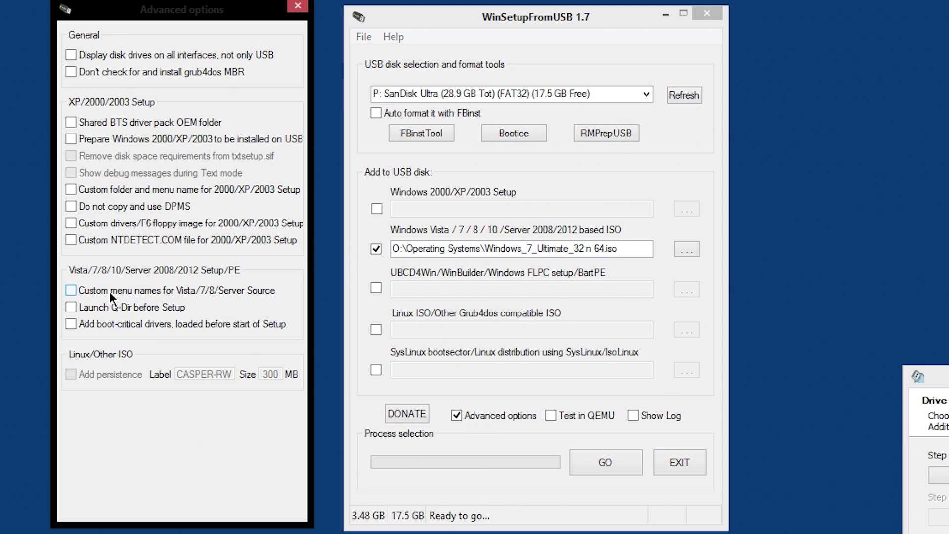
pyautogui.click(292, 10)
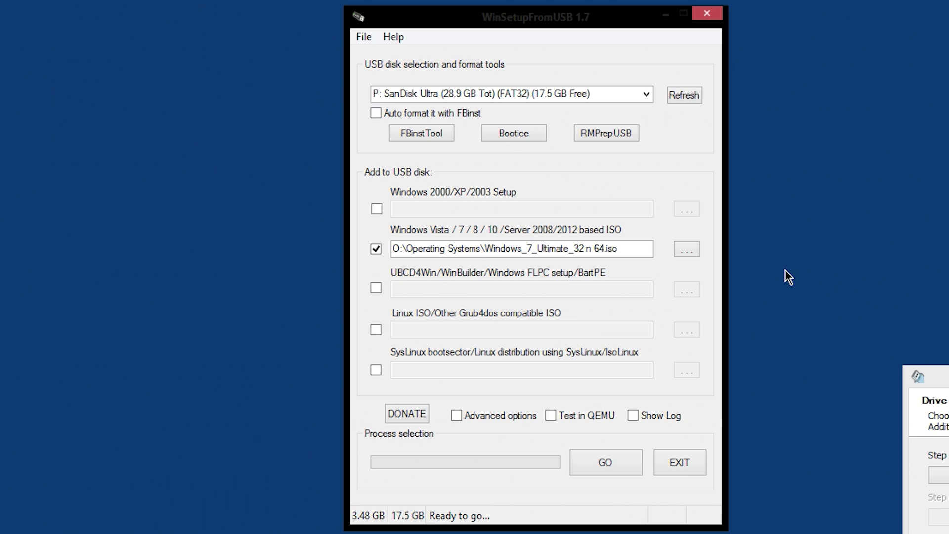
# - Replace the Windows ISO source with Windows_8.1_Pro_Update_3_x64 Feb 2015.iso and accept splitting the file for FAT32
pyautogui.click(696, 248)
pyautogui.click(262, 204)
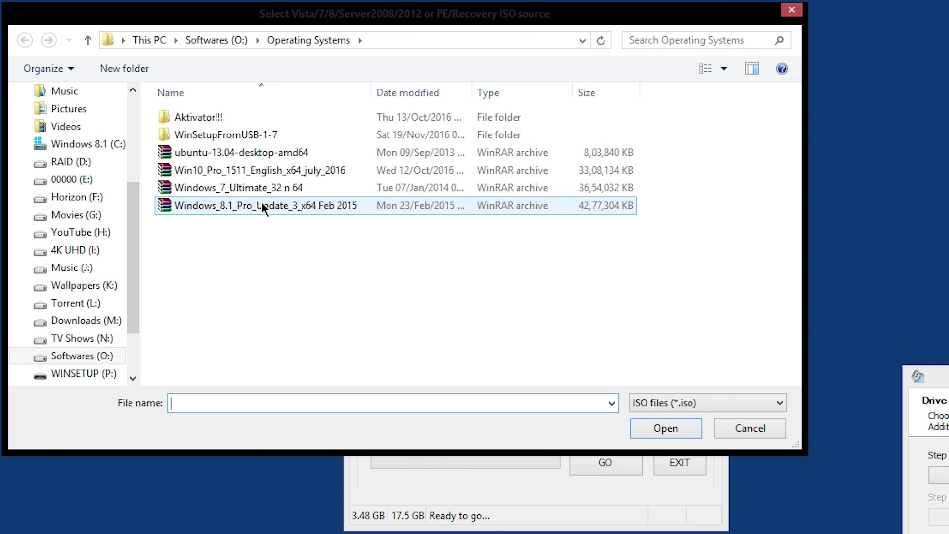
pyautogui.doubleClick(263, 204)
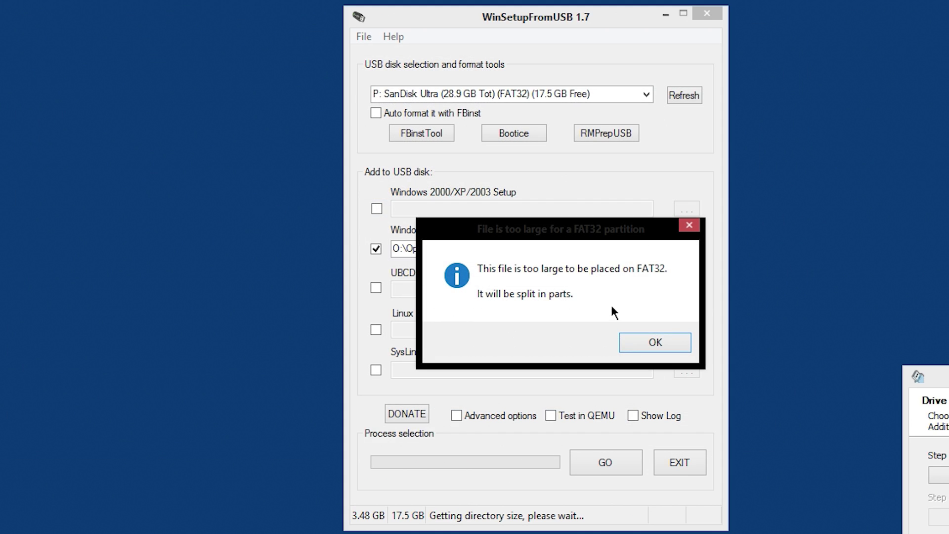
pyautogui.click(662, 338)
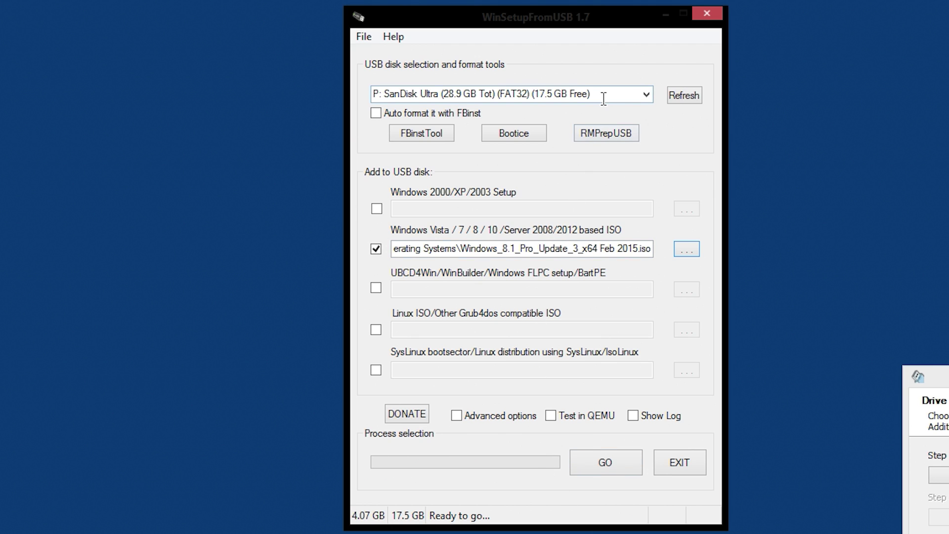
pyautogui.moveTo(604, 103)
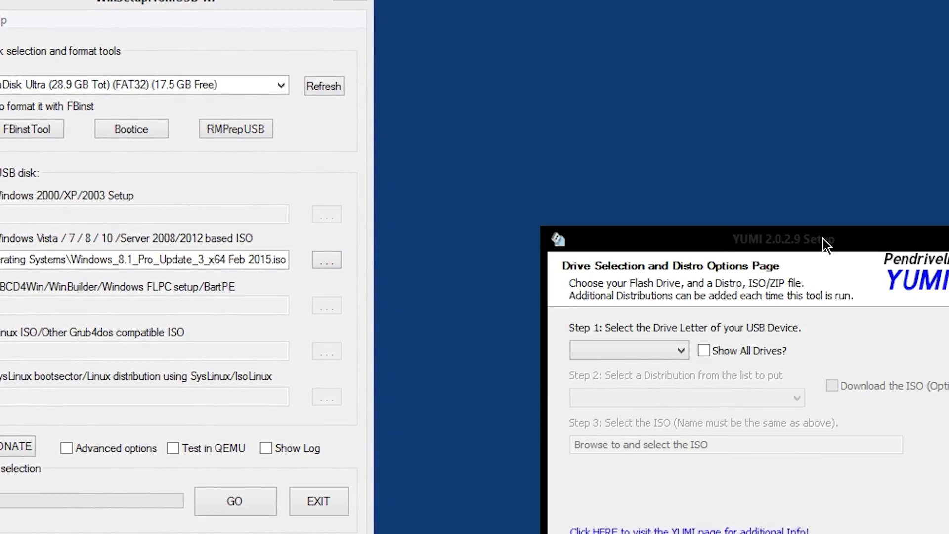
# - Switch to YUMI and select P:\ WINSETUP 28GB as the USB device
pyautogui.moveTo(823, 239); pyautogui.dragTo(804, 116)
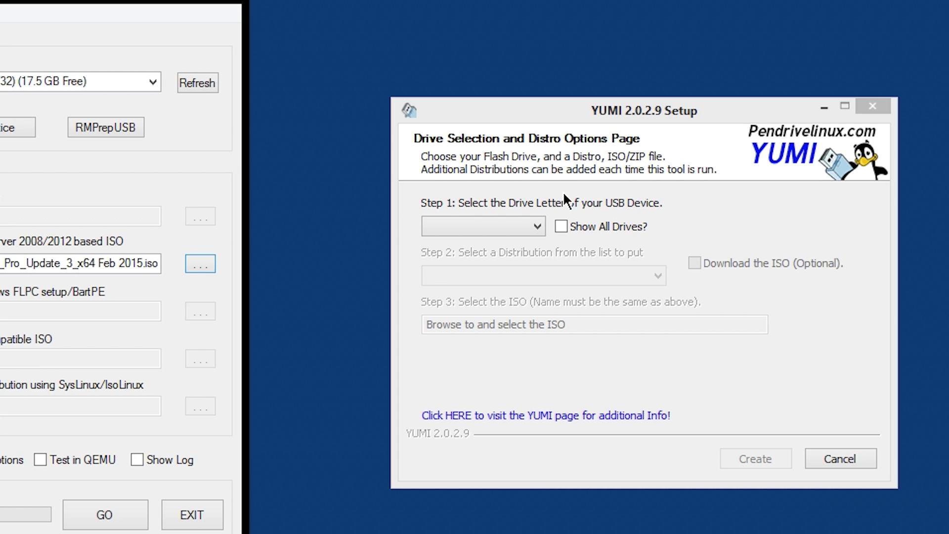
pyautogui.click(519, 226)
pyautogui.click(513, 250)
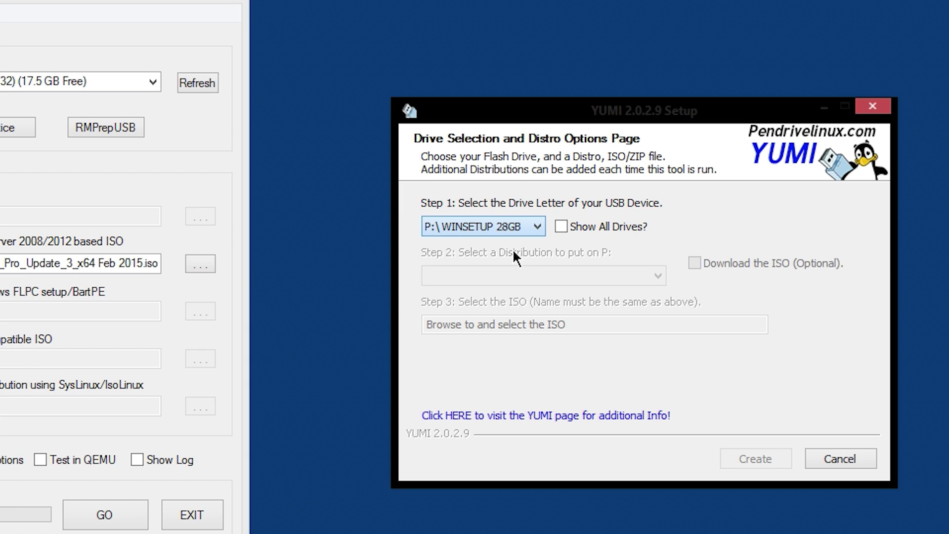
# - Look through YUMI's list of distributions that can be put on drive P:, and close it without choosing one
pyautogui.click(557, 278)
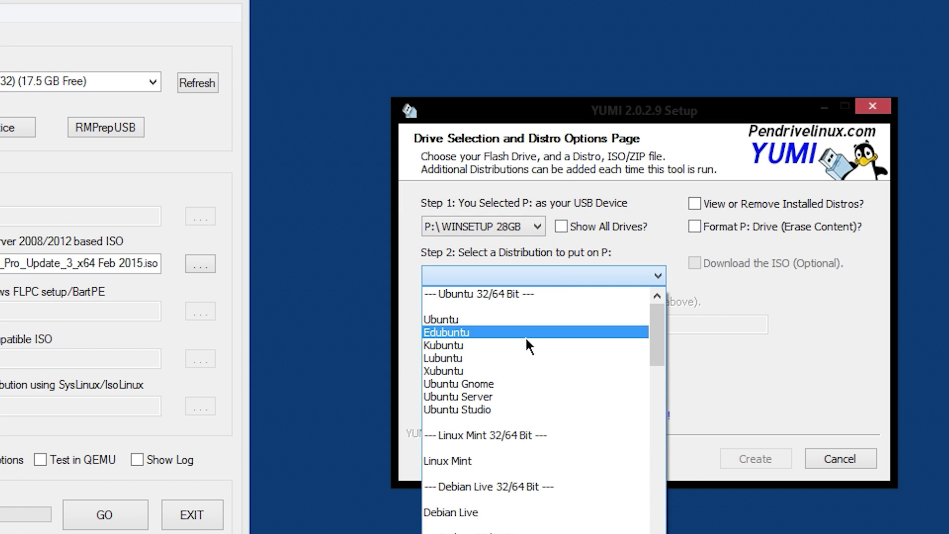
pyautogui.scroll(-14, 553, 405)
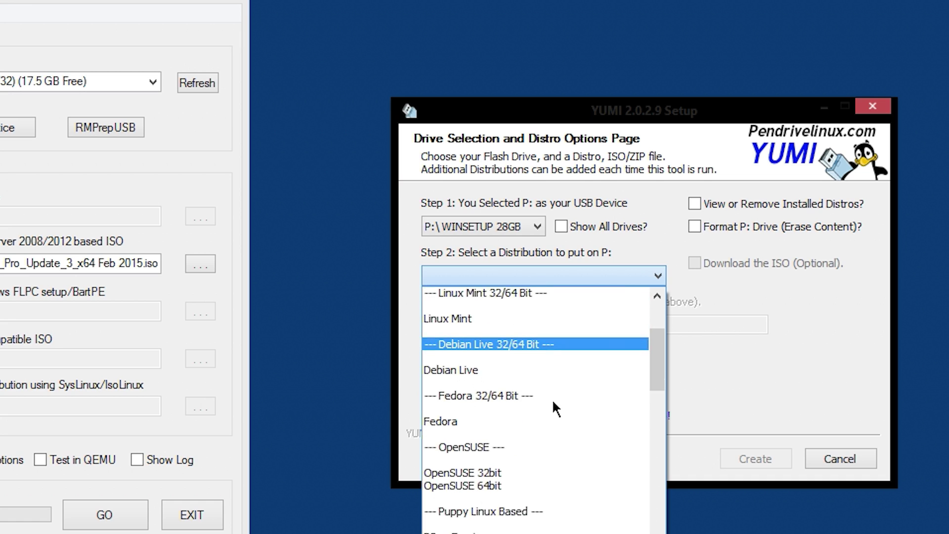
pyautogui.scroll(-20, 563, 523)
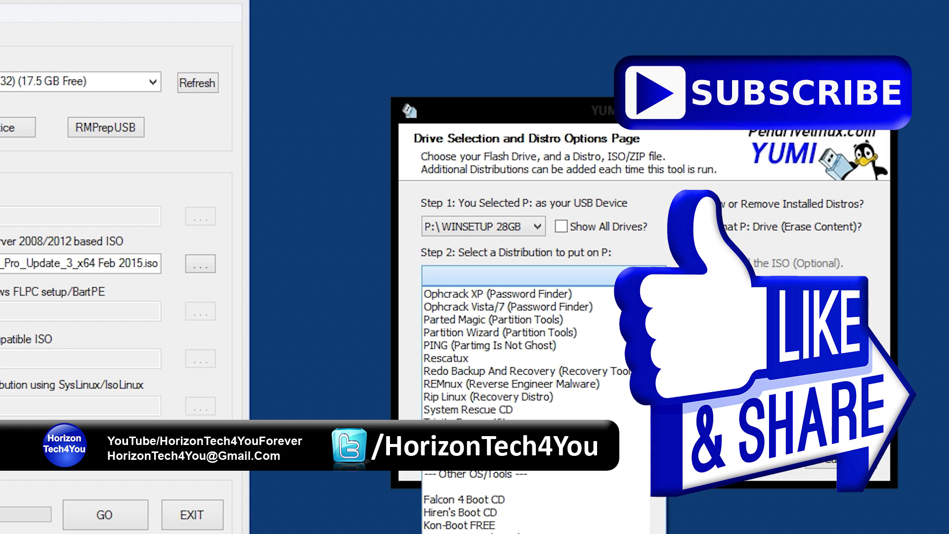
pyautogui.click(583, 460)
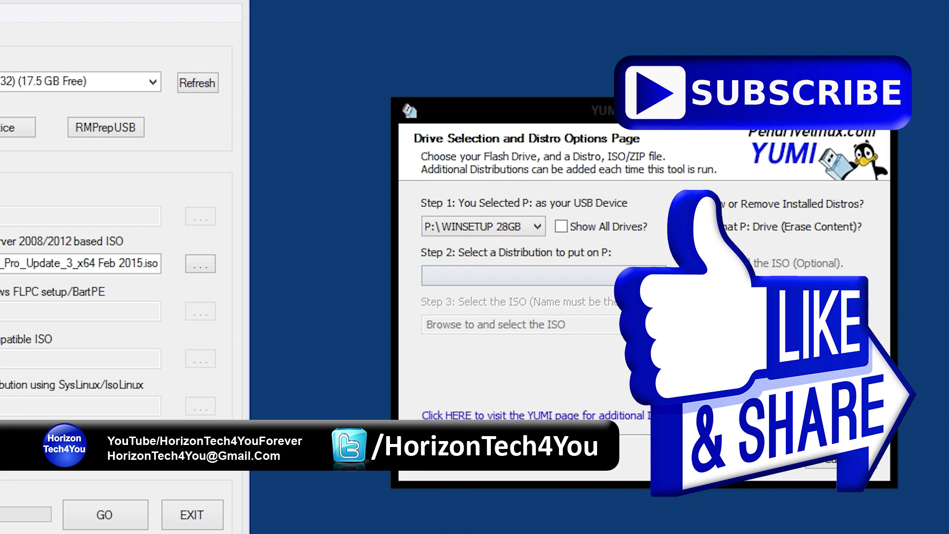